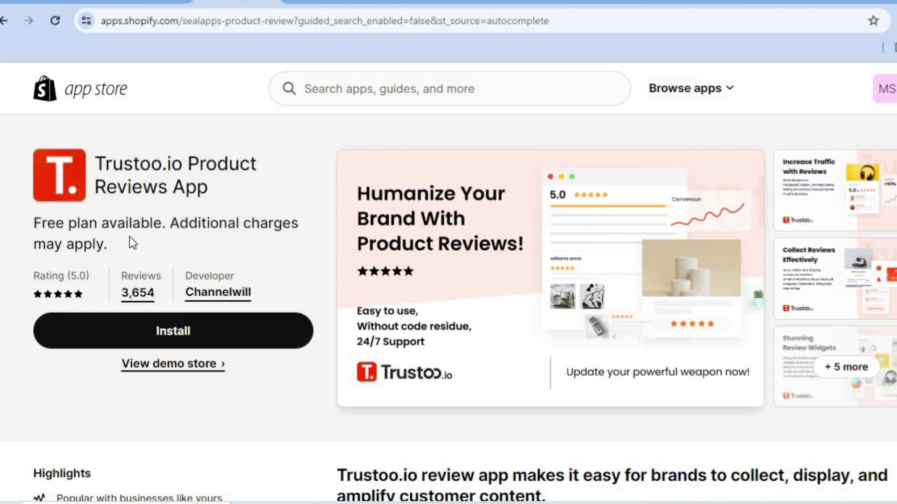
Step: Install the Trustoo.io Product Reviews app from the App Store and approve its data access
{"action": "left_click", "coordinate": [142, 329]}
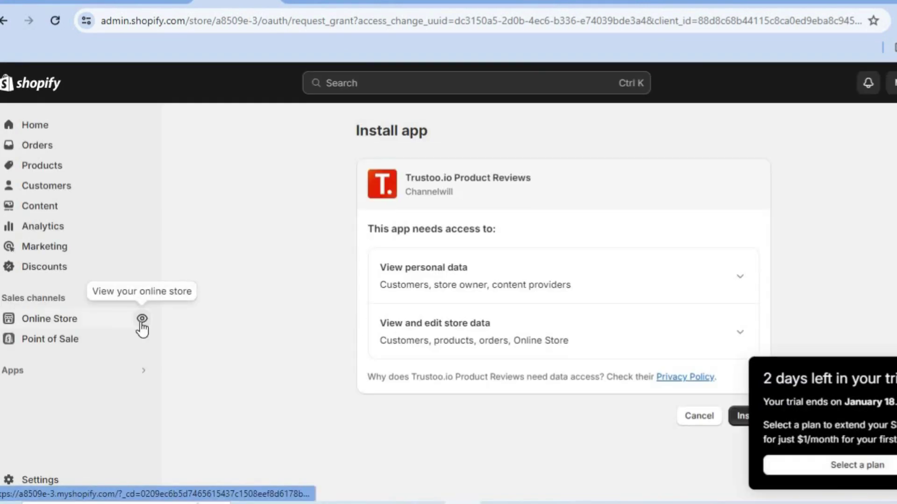
{"action": "left_click", "coordinate": [736, 416]}
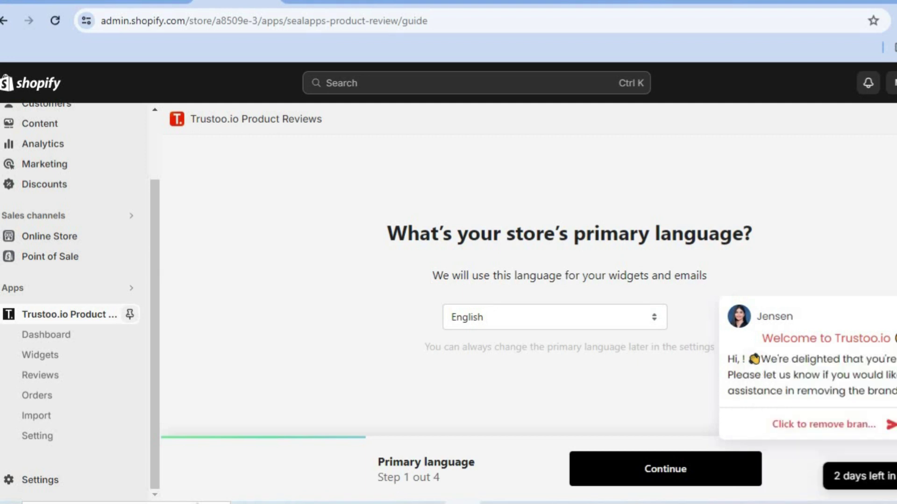
Step: Keep English as primary language and a 14-day review request delay after fulfillment
{"action": "left_click", "coordinate": [678, 486]}
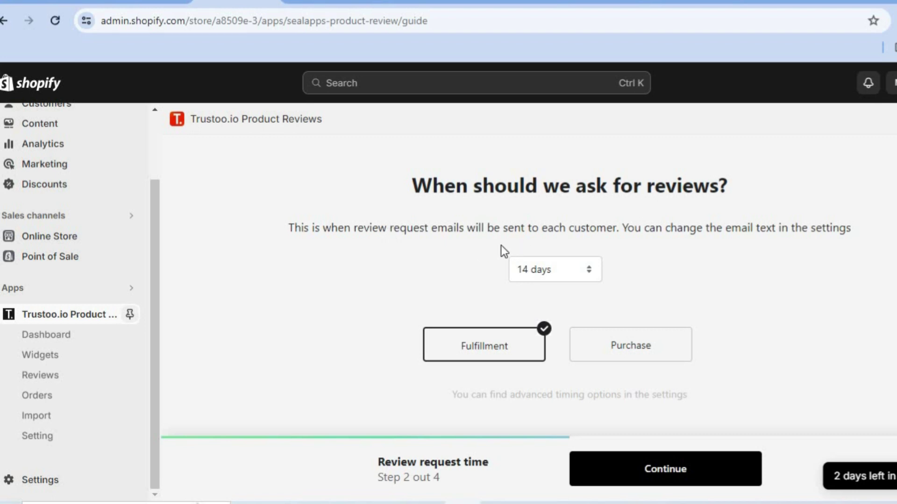
{"action": "left_click", "coordinate": [565, 271]}
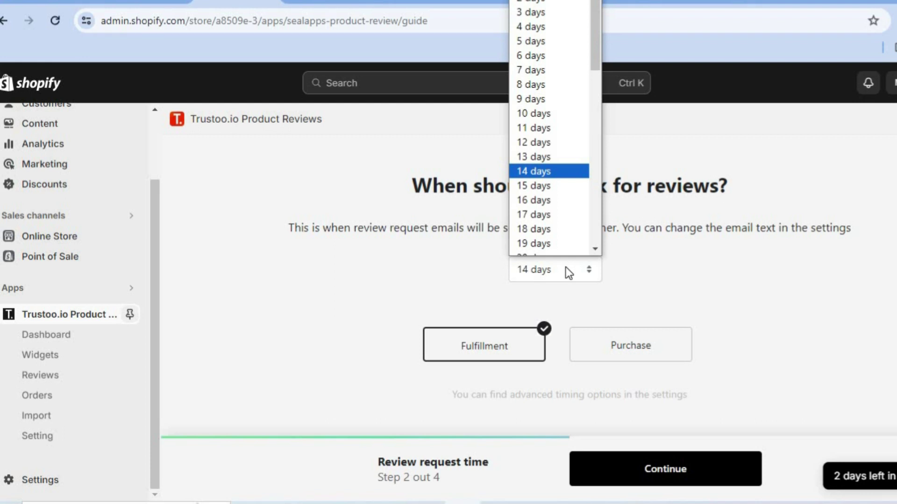
{"action": "left_click", "coordinate": [565, 270]}
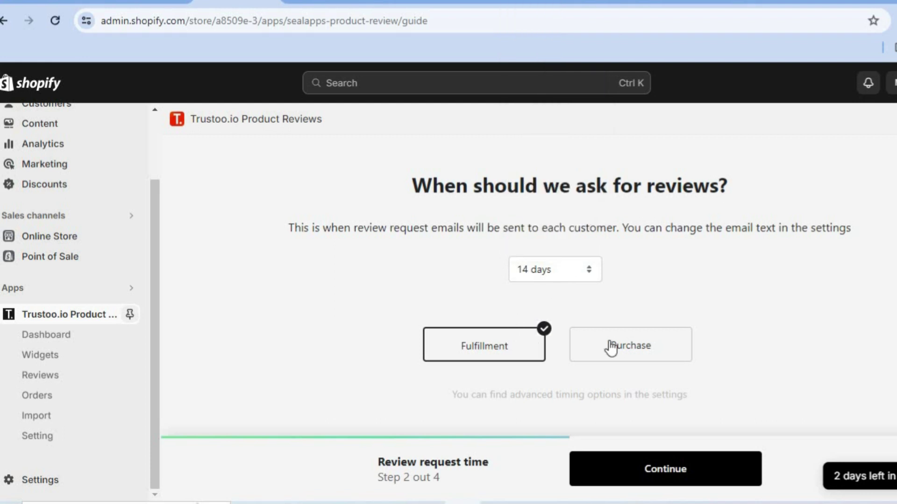
{"action": "left_click", "coordinate": [643, 484]}
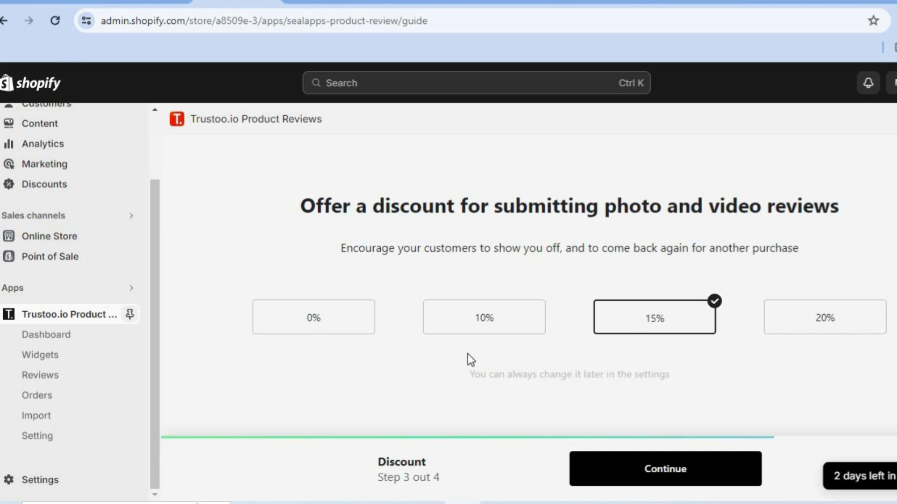
Step: Give photo reviews a 10% discount and request reviews from customers 30 days back
{"action": "left_click", "coordinate": [483, 330]}
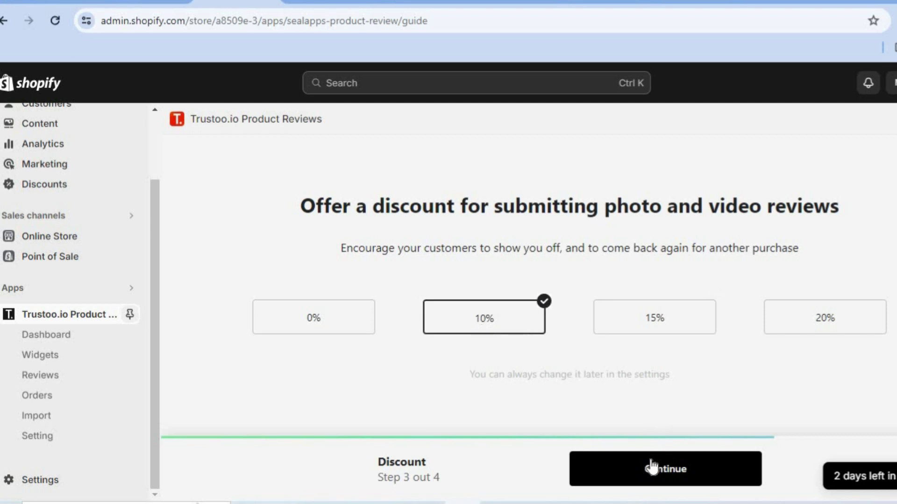
{"action": "left_click", "coordinate": [652, 467]}
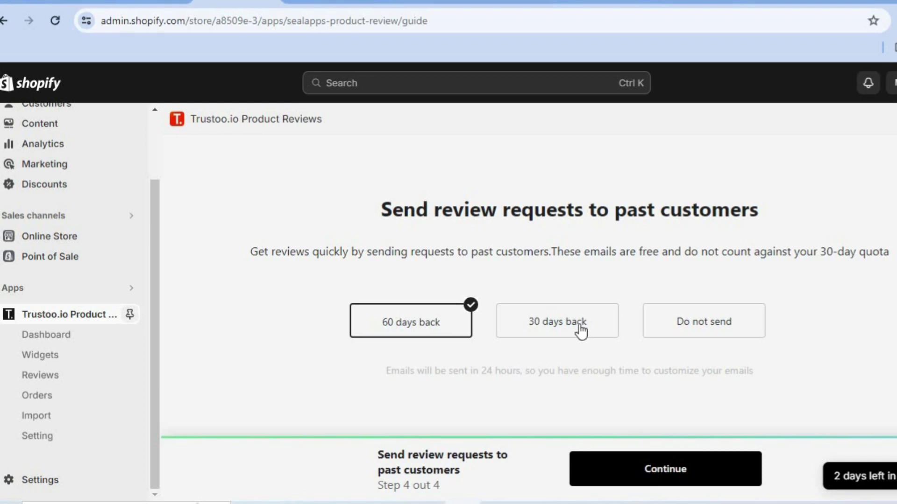
{"action": "left_click", "coordinate": [581, 331]}
Step: Finish the wizard, install the review widgets into the theme, and close the confirmation
{"action": "left_click", "coordinate": [662, 474]}
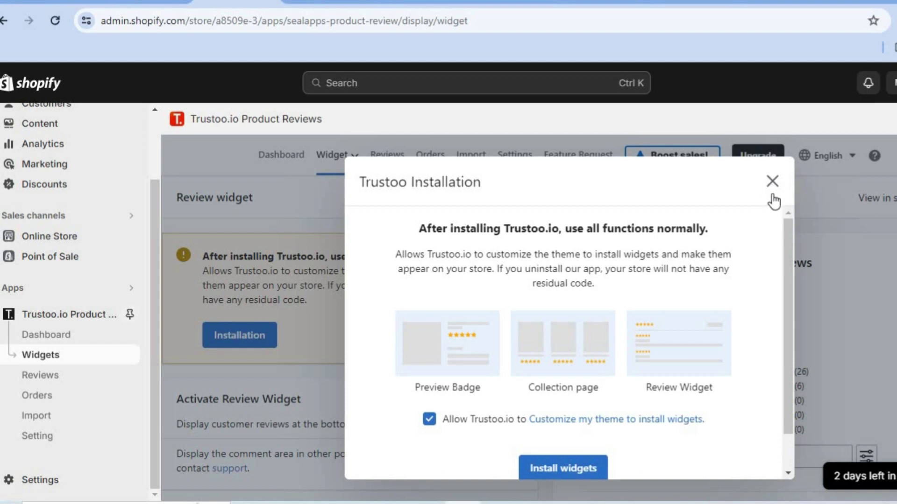
{"action": "left_click_drag", "start_coordinate": [785, 259], "coordinate": [785, 295]}
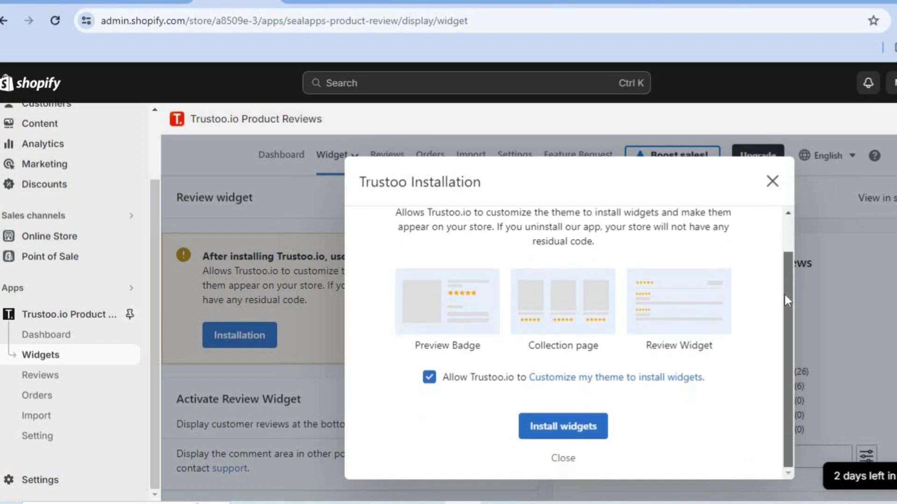
{"action": "left_click", "coordinate": [578, 426]}
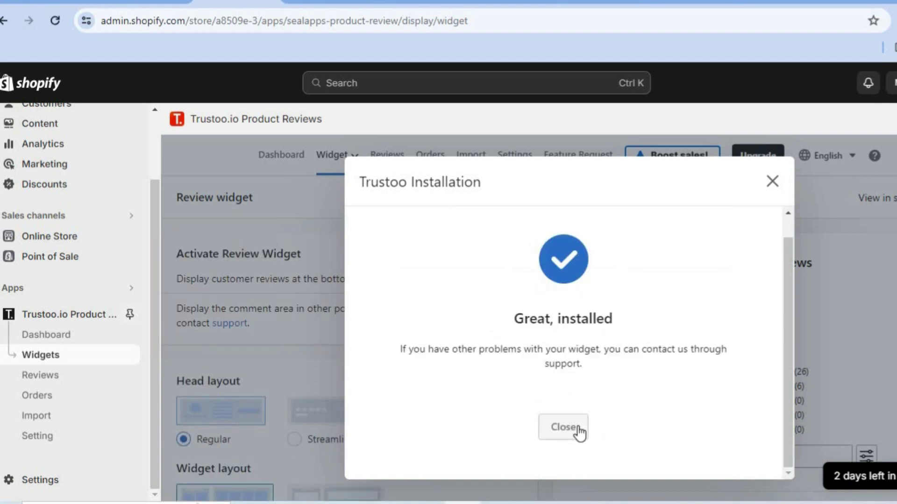
{"action": "left_click", "coordinate": [578, 427]}
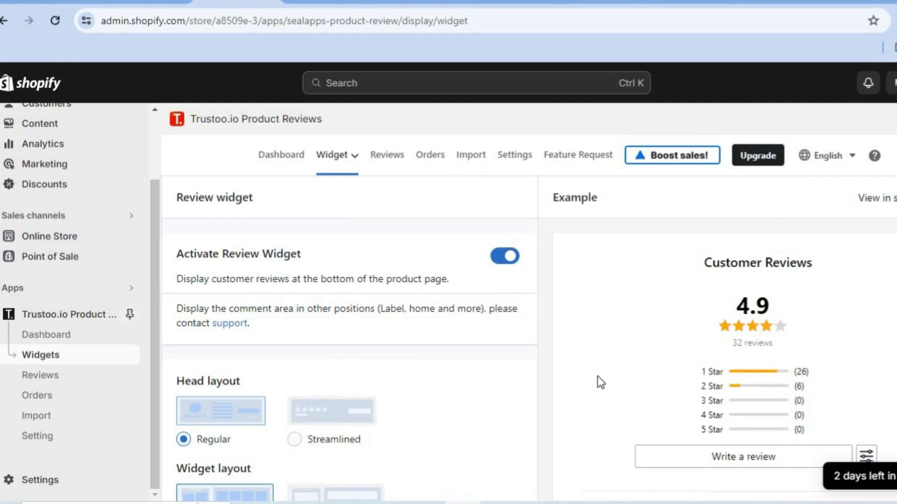
Step: Choose the Streamlined header and list-style widget layout, save, then go to the Import page
{"action": "scroll", "coordinate": [601, 382], "scroll_direction": "down", "scroll_amount": 1}
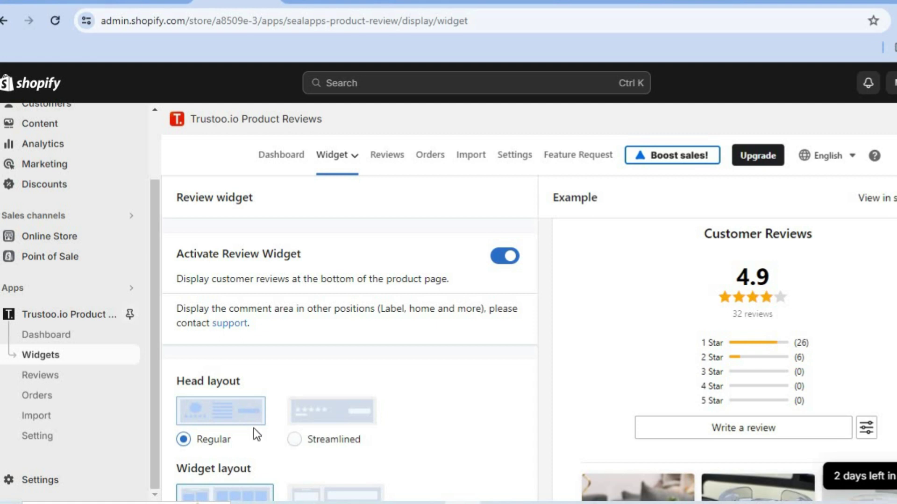
{"action": "left_click", "coordinate": [295, 440]}
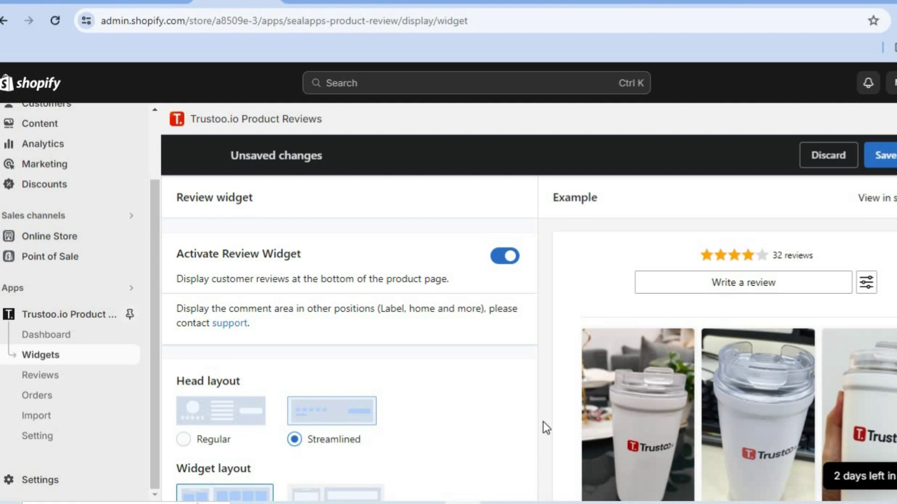
{"action": "scroll", "coordinate": [543, 422], "scroll_direction": "down", "scroll_amount": 1}
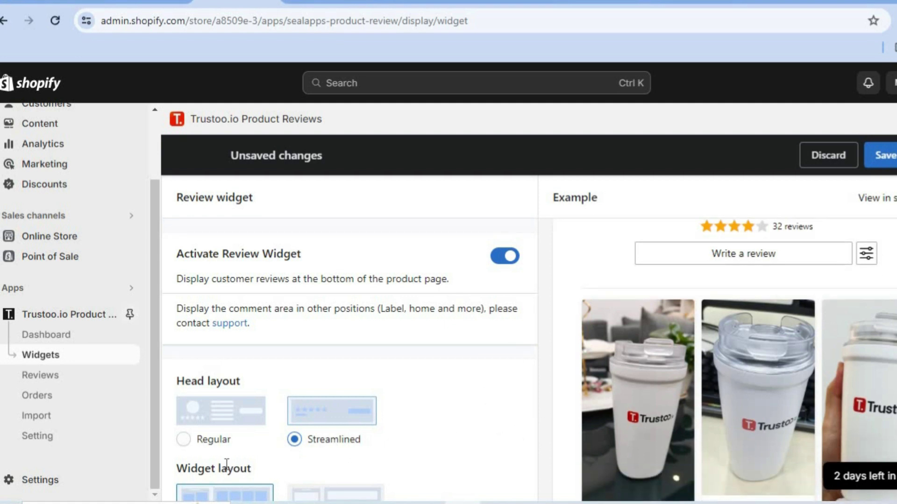
{"action": "left_click", "coordinate": [335, 499]}
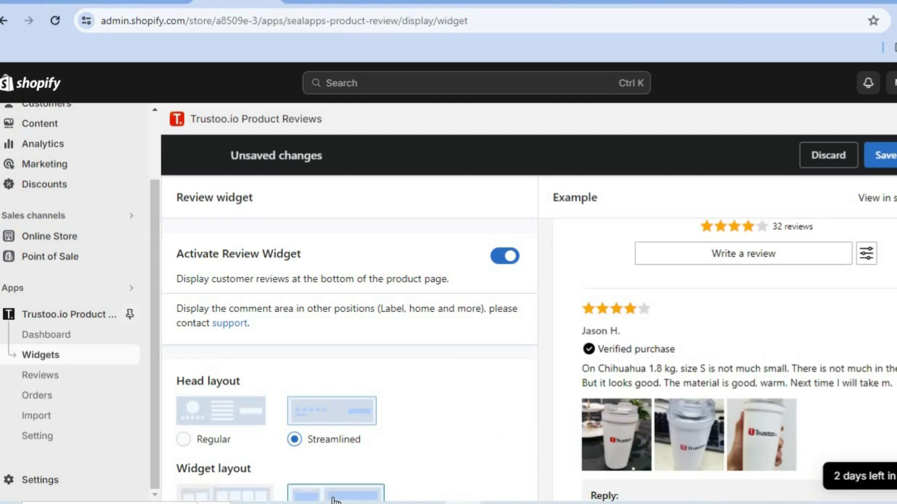
{"action": "left_click", "coordinate": [232, 495]}
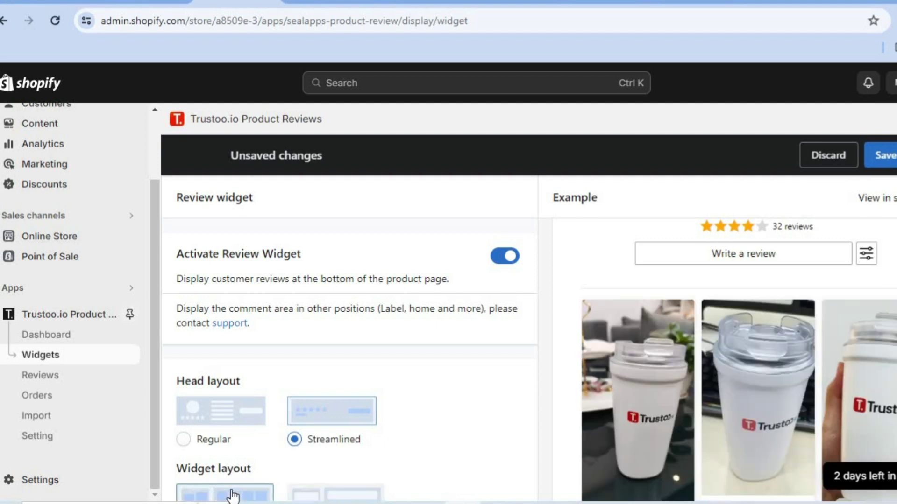
{"action": "left_click", "coordinate": [348, 498]}
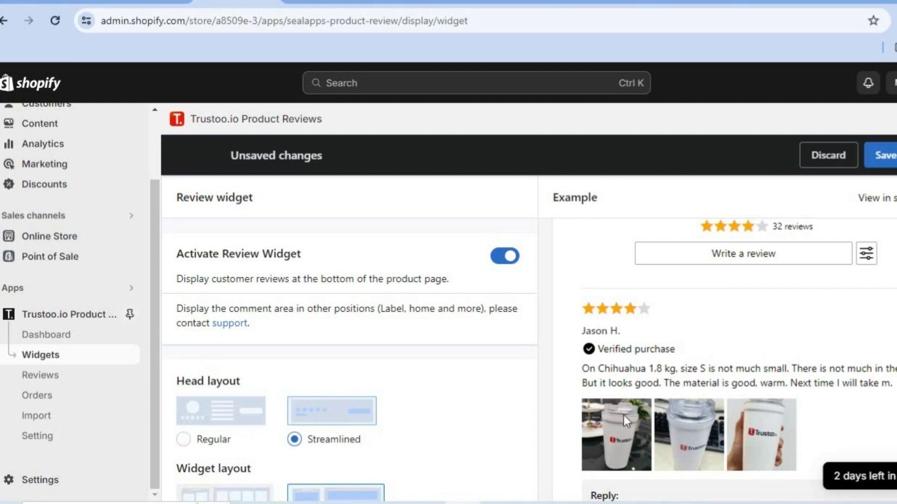
{"action": "left_click", "coordinate": [889, 161]}
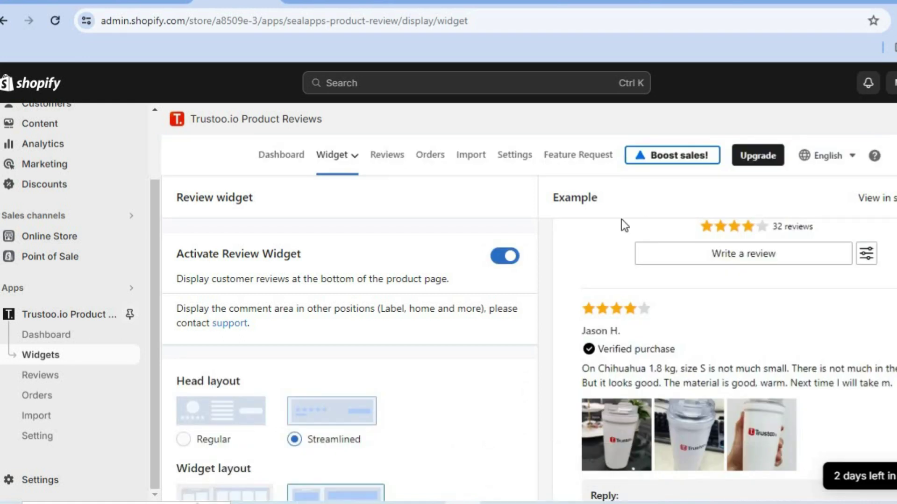
{"action": "left_click", "coordinate": [474, 160]}
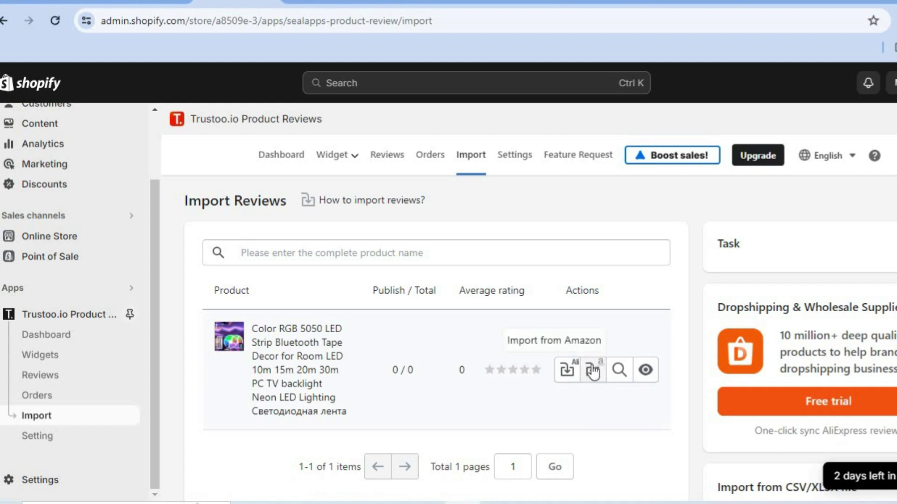
Step: Start an AliExpress review import for the Color RGB 5050 LED Strip and view its AliExpress page
{"action": "left_click", "coordinate": [567, 372]}
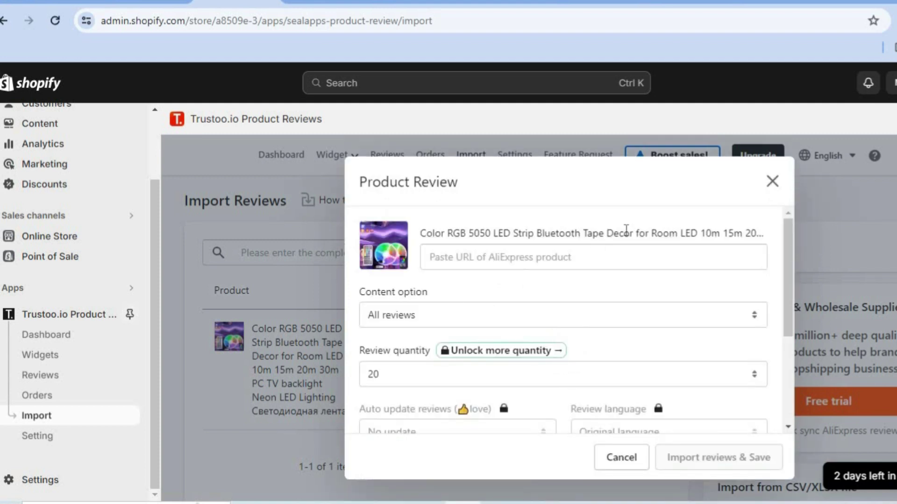
{"action": "key", "text": "ctrl+Tab"}
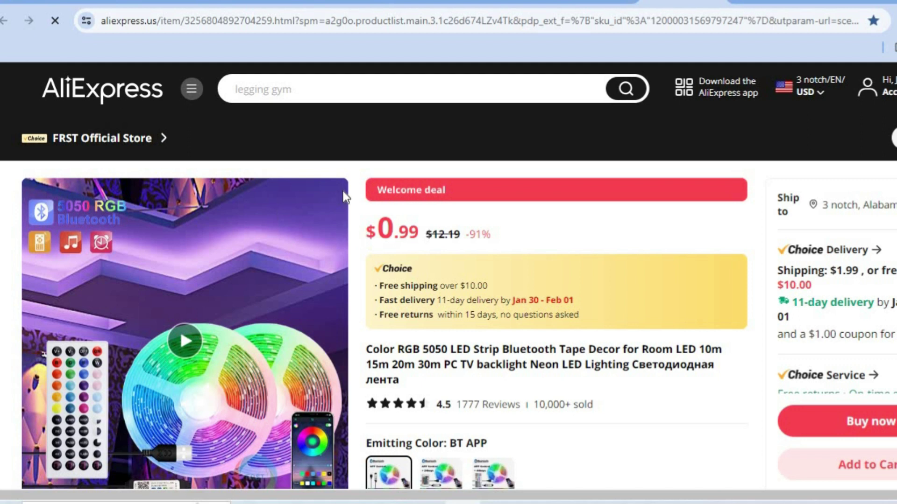
Step: Copy the LED strip's AliExpress page URL and return to the import form's URL field
{"action": "left_click", "coordinate": [397, 21]}
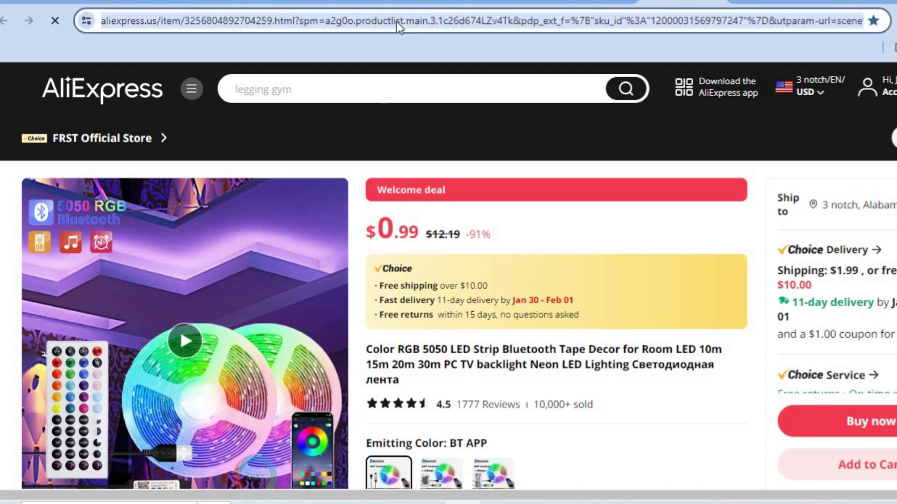
{"action": "right_click", "coordinate": [396, 21]}
{"action": "left_click", "coordinate": [463, 157]}
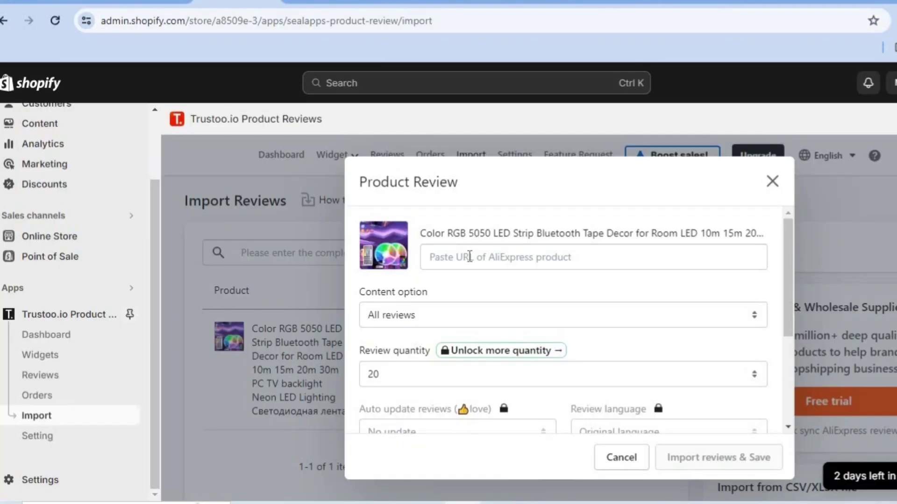
{"action": "left_click", "coordinate": [469, 257]}
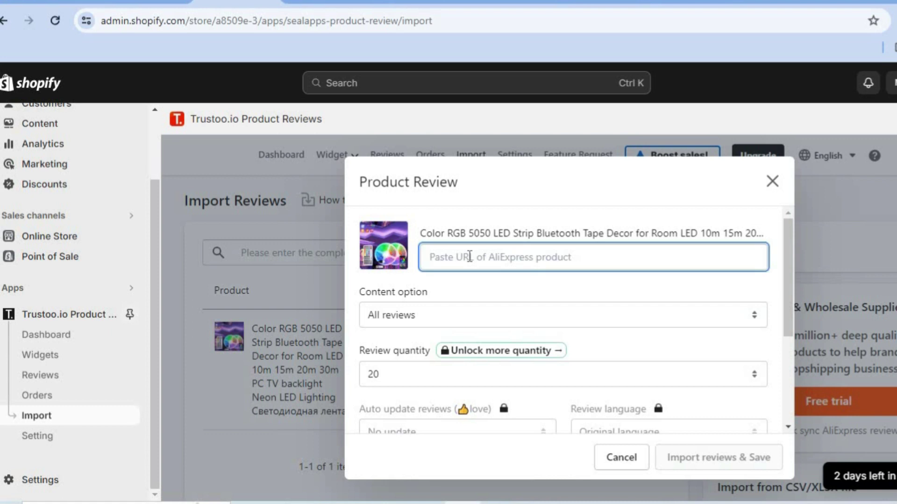
Step: Paste the AliExpress product link and choose to import Text&Photo reviews
{"action": "right_click", "coordinate": [469, 256]}
{"action": "left_click", "coordinate": [525, 148]}
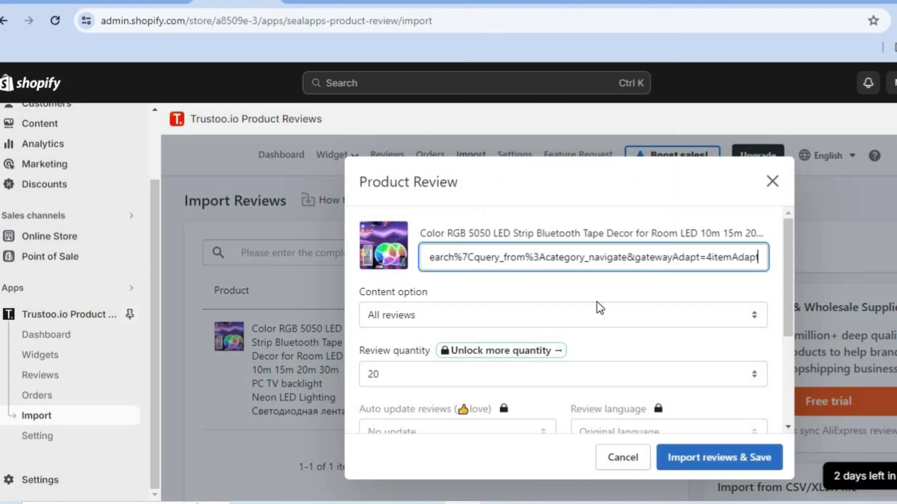
{"action": "left_click", "coordinate": [654, 321]}
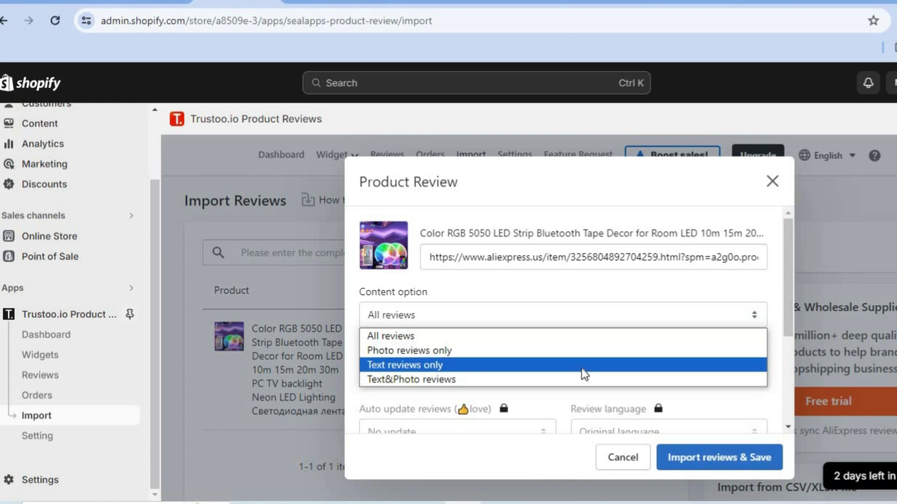
{"action": "left_click", "coordinate": [576, 380]}
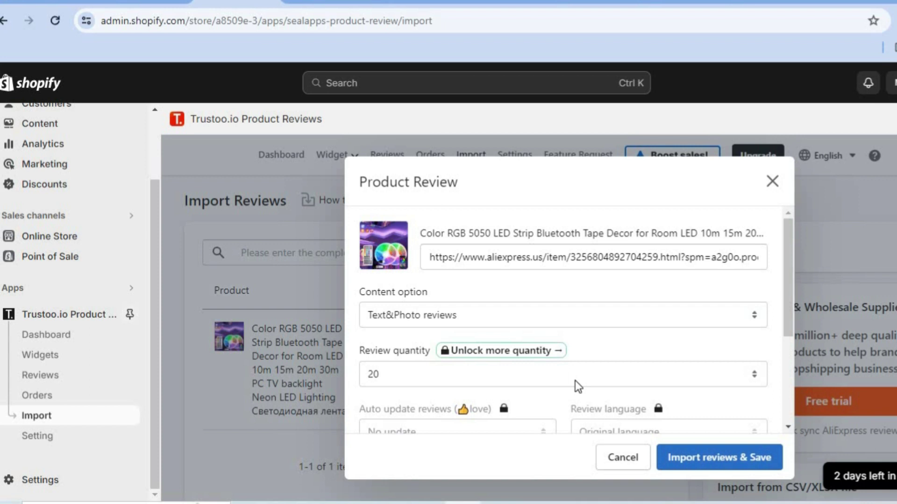
Step: Set the review quantity to 10 instead of 20 and submit Import reviews & Save
{"action": "left_click", "coordinate": [627, 373]}
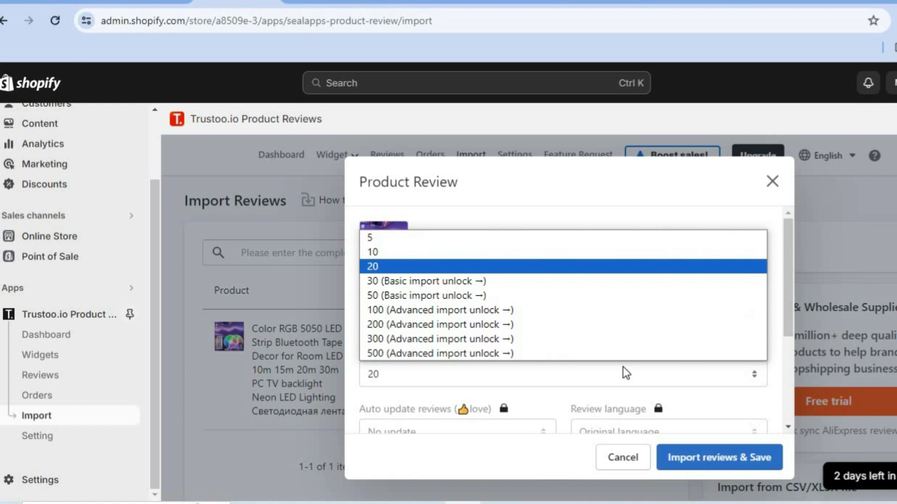
{"action": "left_click", "coordinate": [557, 253]}
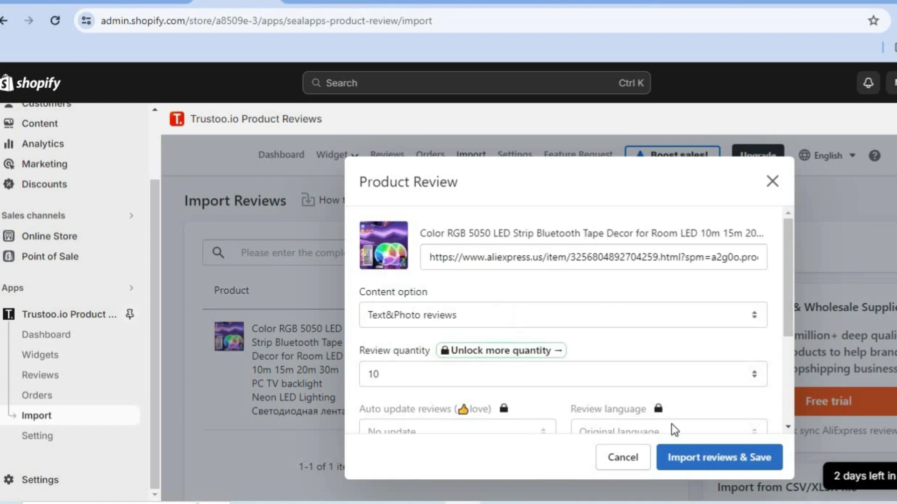
{"action": "left_click_drag", "start_coordinate": [791, 313], "coordinate": [783, 390]}
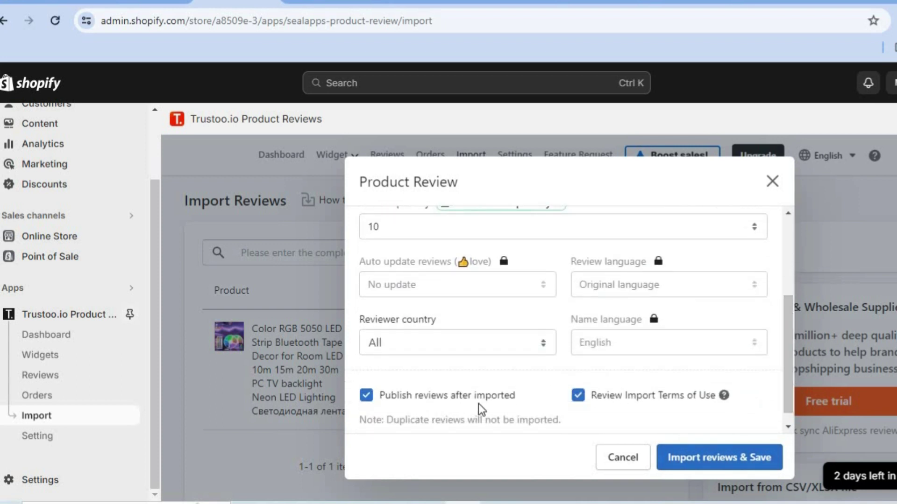
{"action": "left_click", "coordinate": [717, 460]}
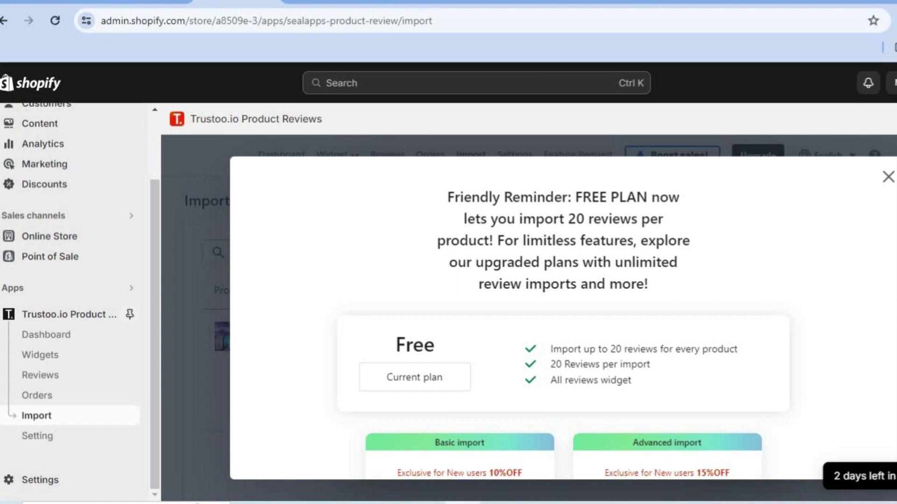
Step: Scroll through the free-plan upgrade reminder and dismiss it
{"action": "scroll", "coordinate": [561, 318], "scroll_direction": "down", "scroll_amount": 6}
{"action": "scroll", "coordinate": [561, 317], "scroll_direction": "up", "scroll_amount": 5}
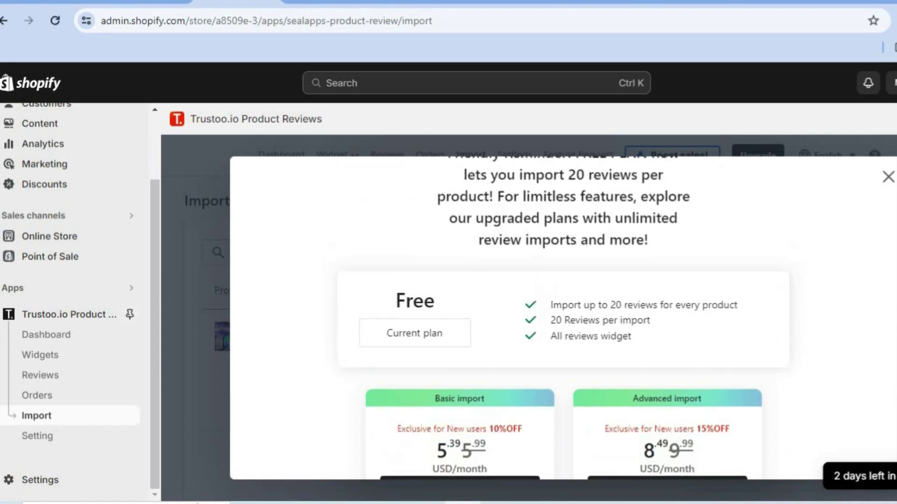
{"action": "scroll", "coordinate": [571, 320], "scroll_direction": "up", "scroll_amount": 1}
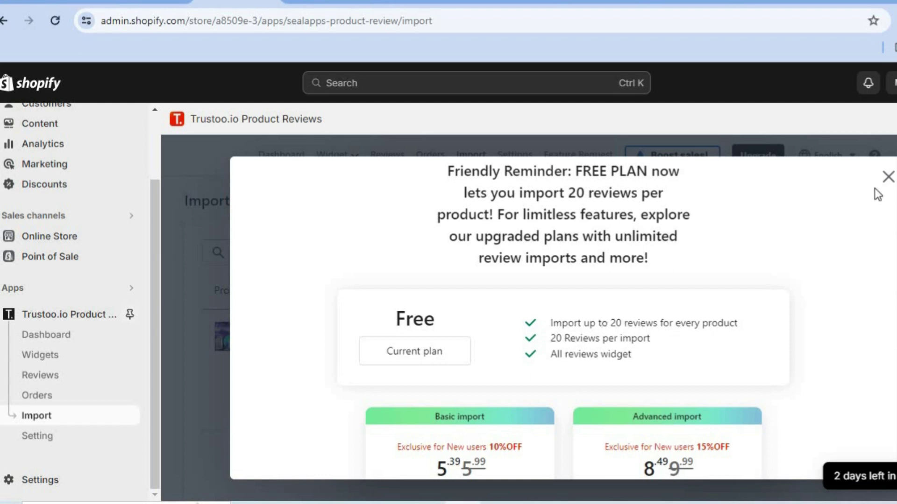
{"action": "left_click", "coordinate": [888, 177]}
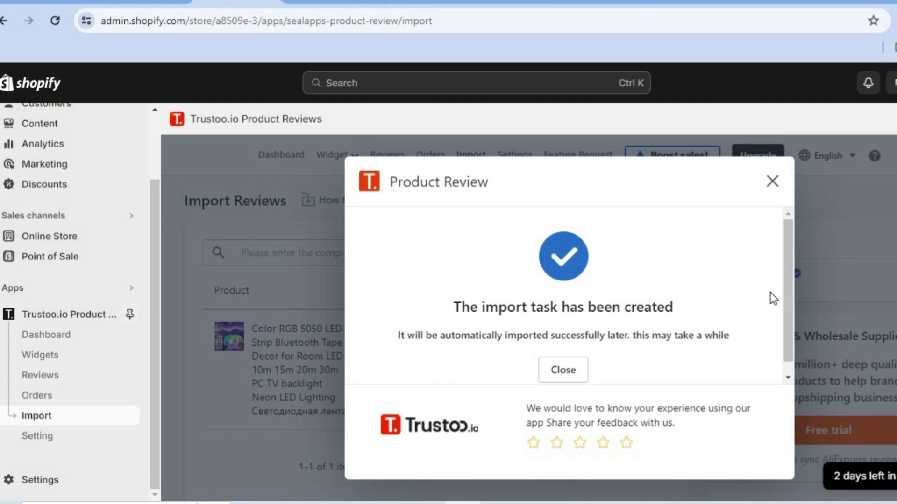
Step: Close the import-created dialog to see 10/10 reviews at 4.8, then open Settings
{"action": "left_click", "coordinate": [563, 370]}
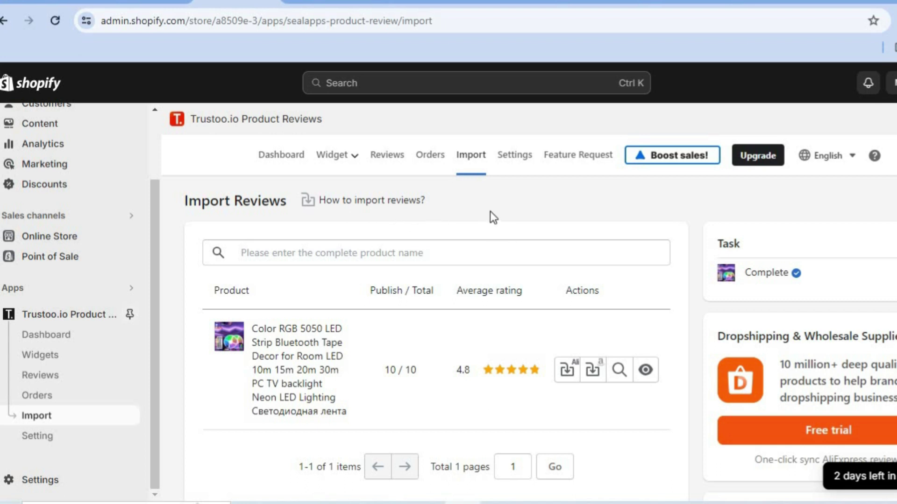
{"action": "left_click", "coordinate": [518, 160]}
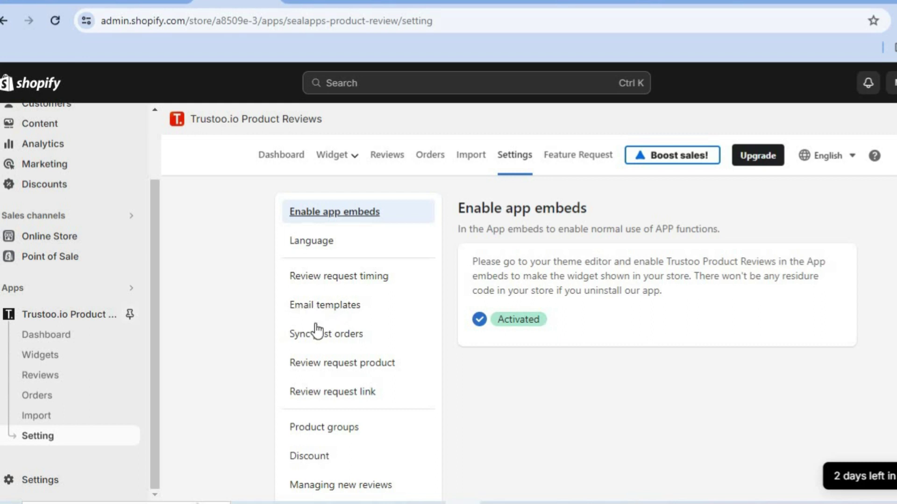
Step: Check the photo-review discount settings, then view the Managing new reviews options
{"action": "left_click", "coordinate": [329, 463]}
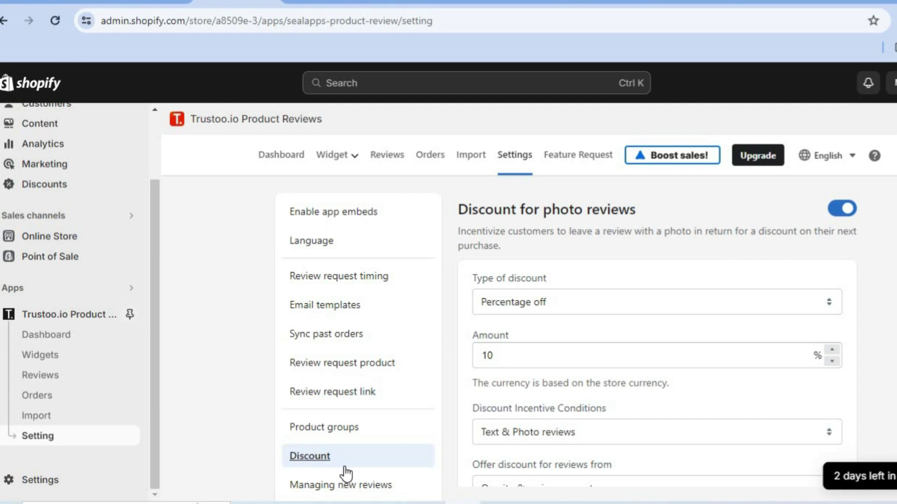
{"action": "left_click", "coordinate": [393, 489]}
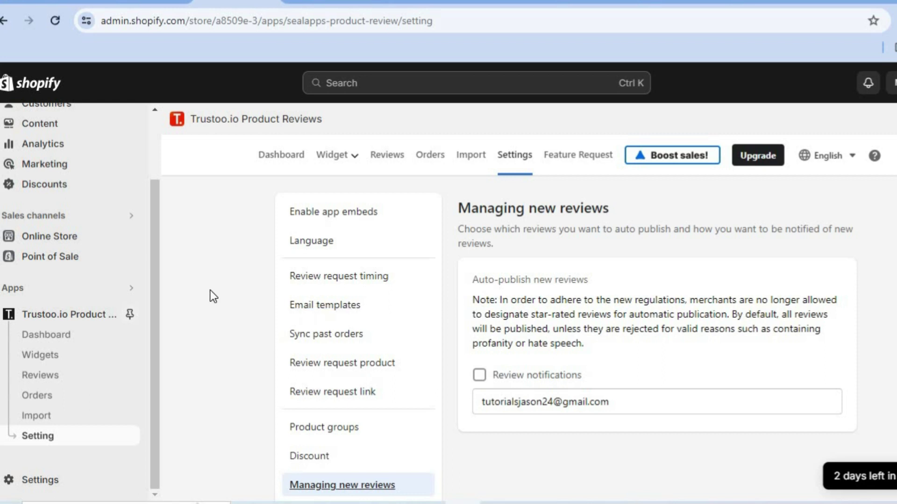
{"action": "left_click_drag", "start_coordinate": [156, 258], "coordinate": [160, 142]}
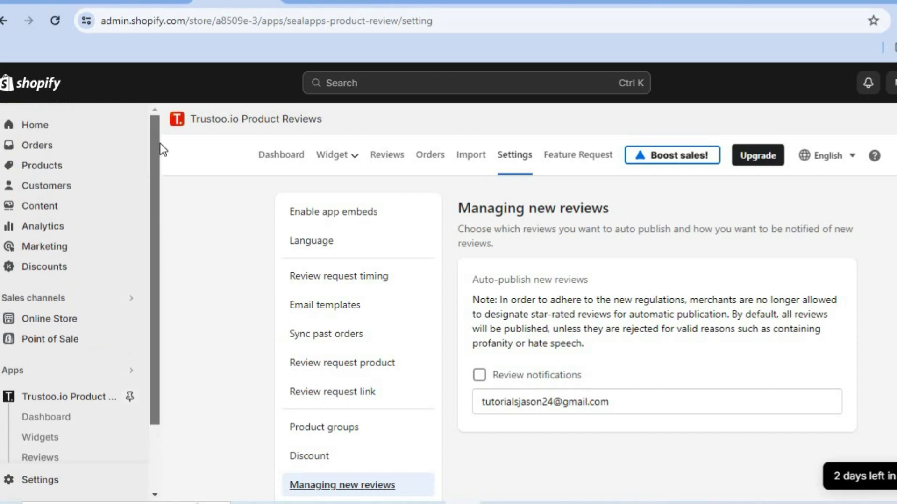
Step: Preview the Color RGB 5050 LED Strip product on the online store from the Products list
{"action": "left_click", "coordinate": [85, 169]}
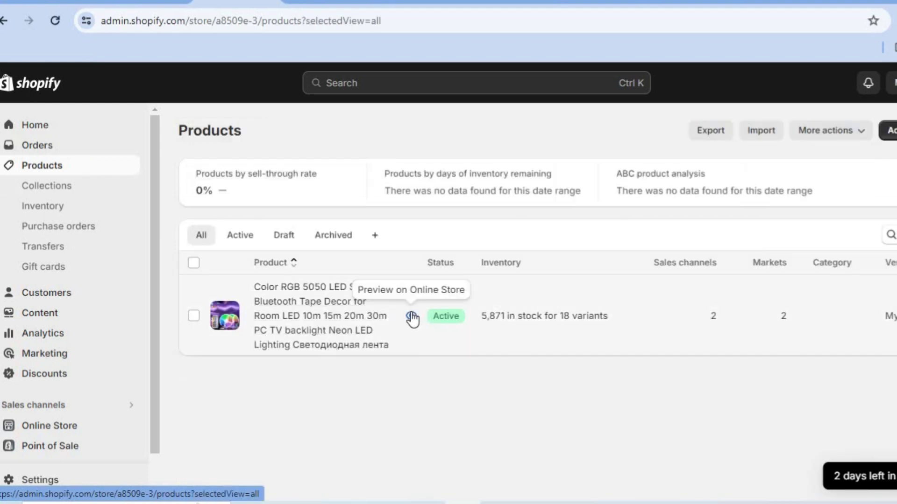
{"action": "left_click", "coordinate": [411, 316]}
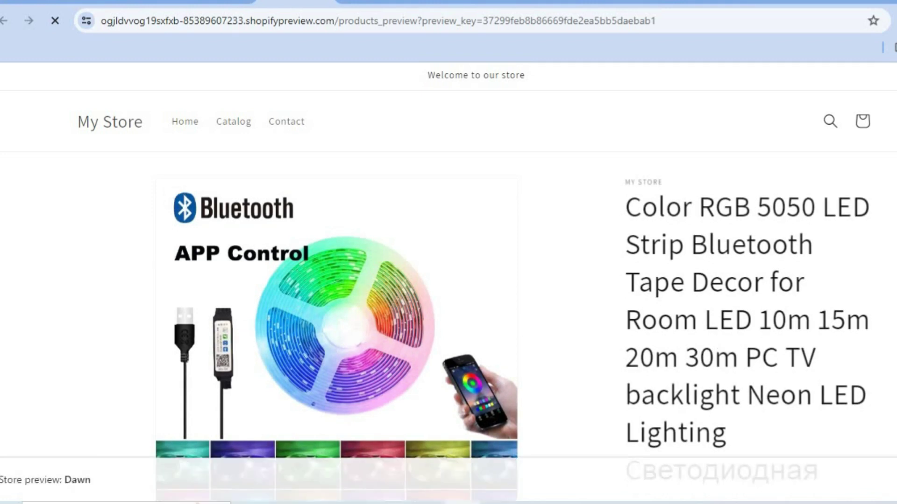
Step: Check the LED strip's 4.8-star, 10-review section, then return to the theme editor
{"action": "scroll", "coordinate": [448, 283], "scroll_direction": "down", "scroll_amount": 2}
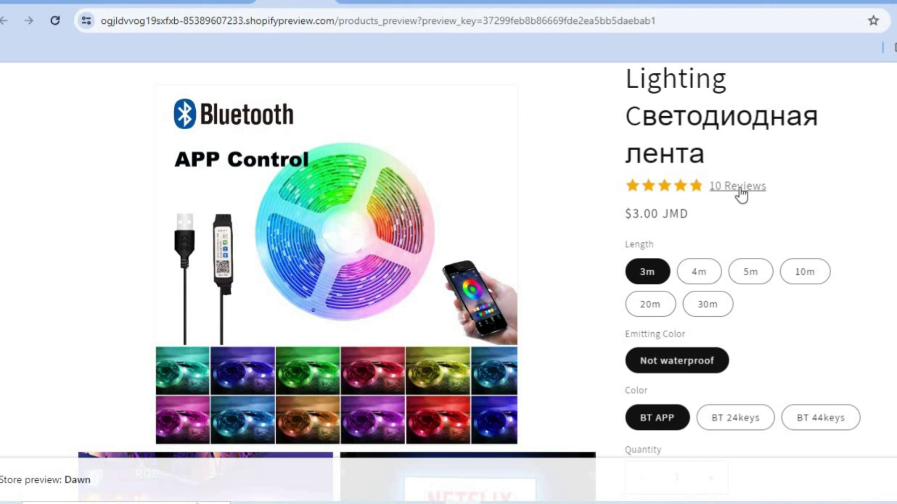
{"action": "scroll", "coordinate": [749, 262], "scroll_direction": "down", "scroll_amount": 15}
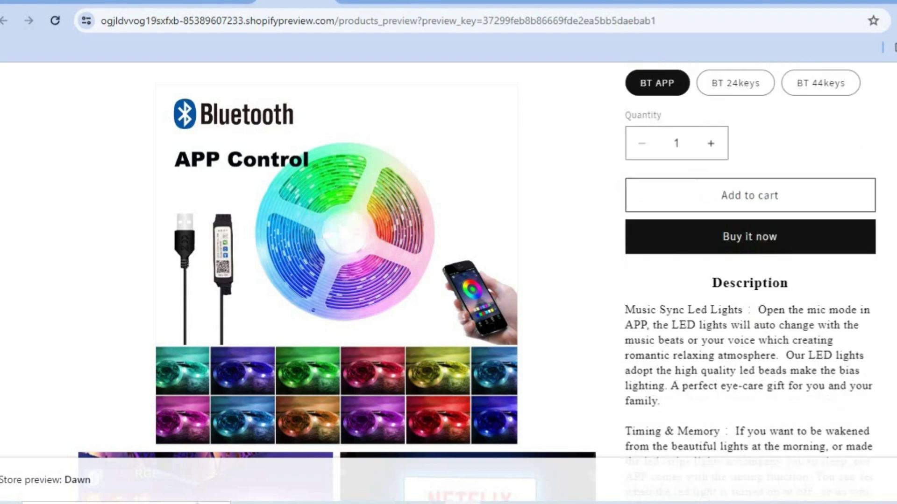
{"action": "scroll", "coordinate": [477, 282], "scroll_direction": "down", "scroll_amount": 15}
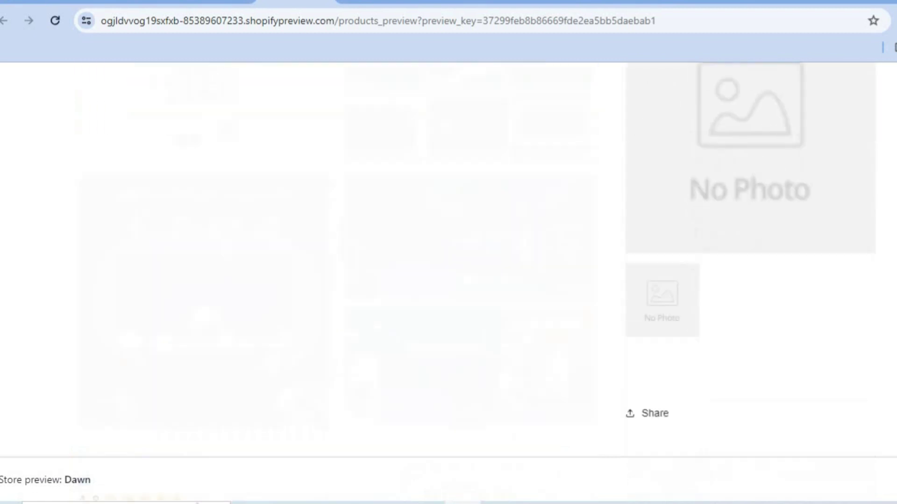
{"action": "scroll", "coordinate": [477, 281], "scroll_direction": "down", "scroll_amount": 2}
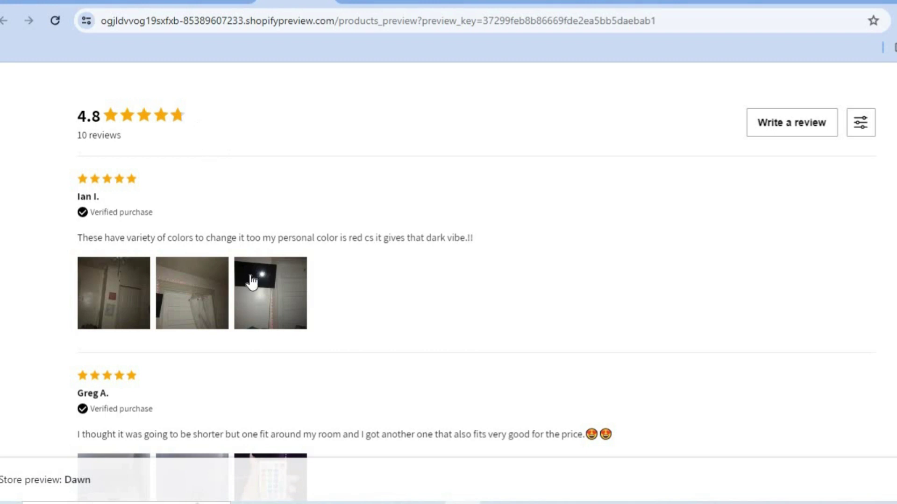
{"action": "key", "text": "ctrl+w"}
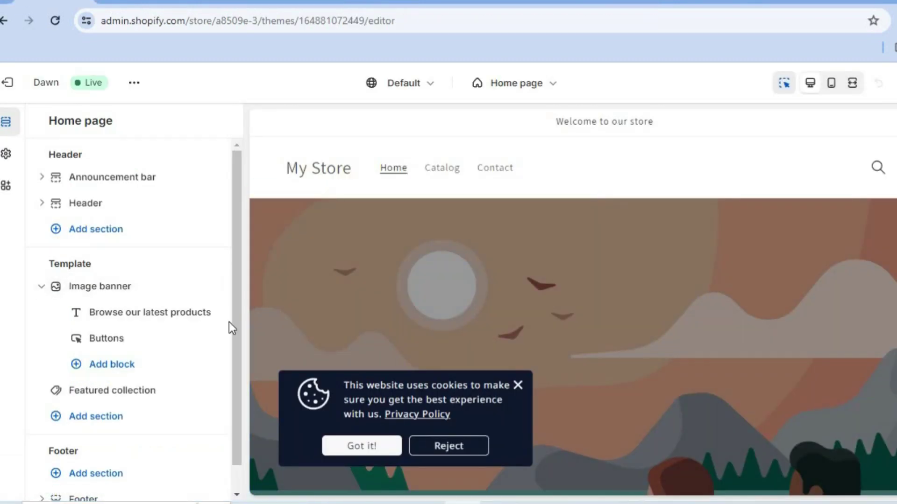
Step: Add the Trustoo.io Card Carousel app section to the home page
{"action": "left_click", "coordinate": [372, 449]}
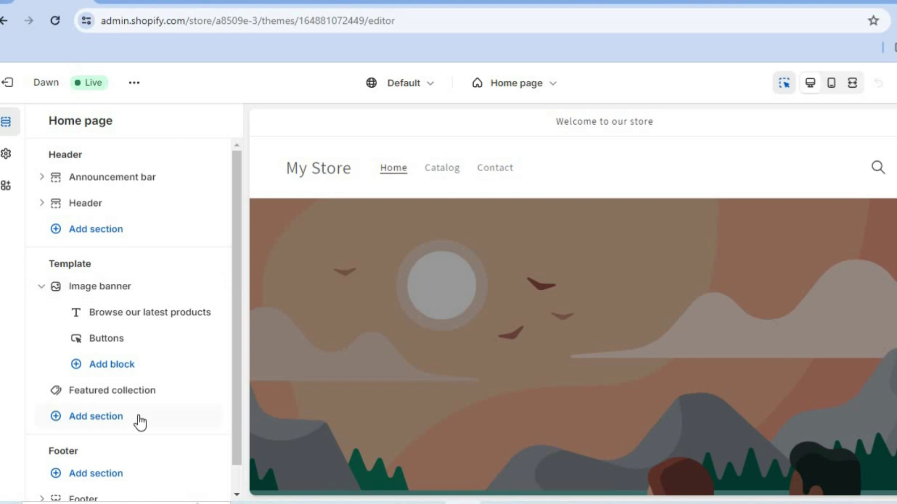
{"action": "left_click", "coordinate": [96, 417]}
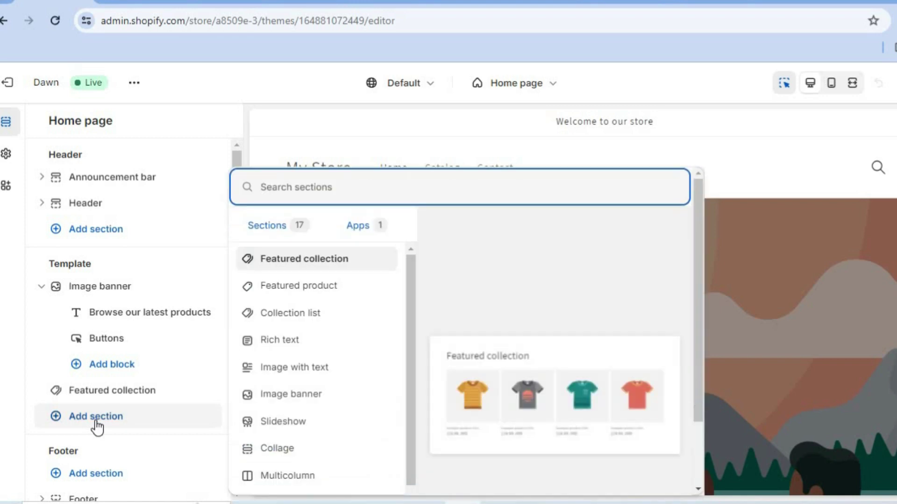
{"action": "left_click", "coordinate": [363, 229]}
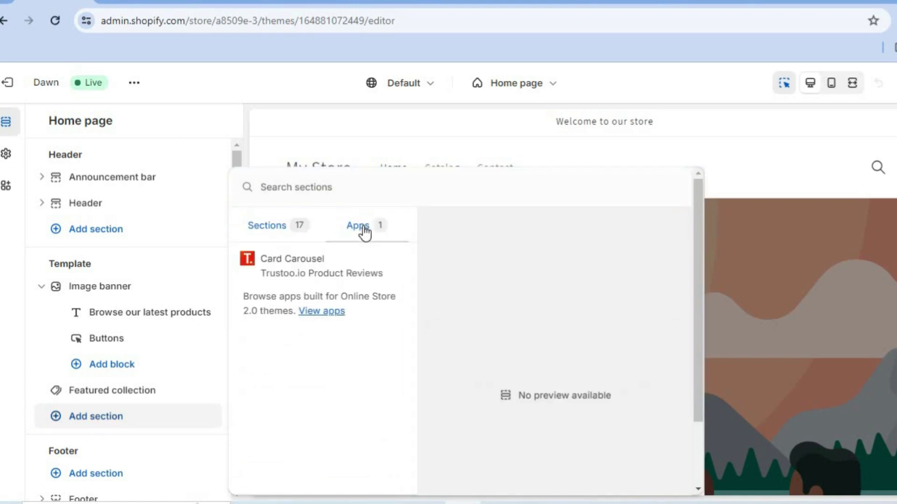
{"action": "left_click", "coordinate": [290, 266]}
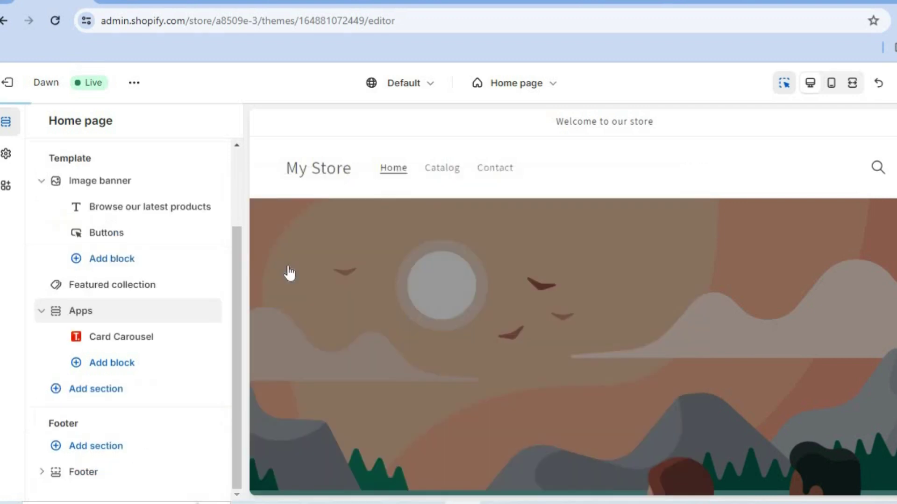
Step: Open the Card Carousel section's settings, then exit the theme editor
{"action": "left_click", "coordinate": [155, 339]}
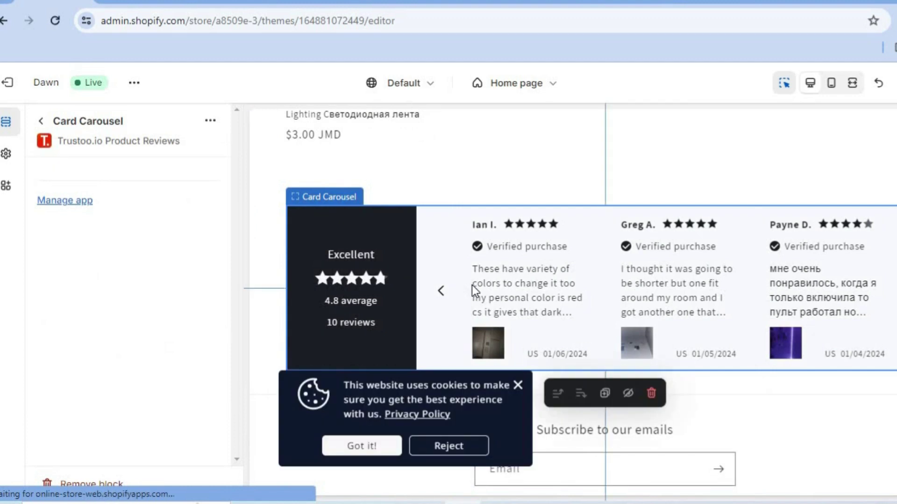
{"action": "left_click", "coordinate": [366, 446]}
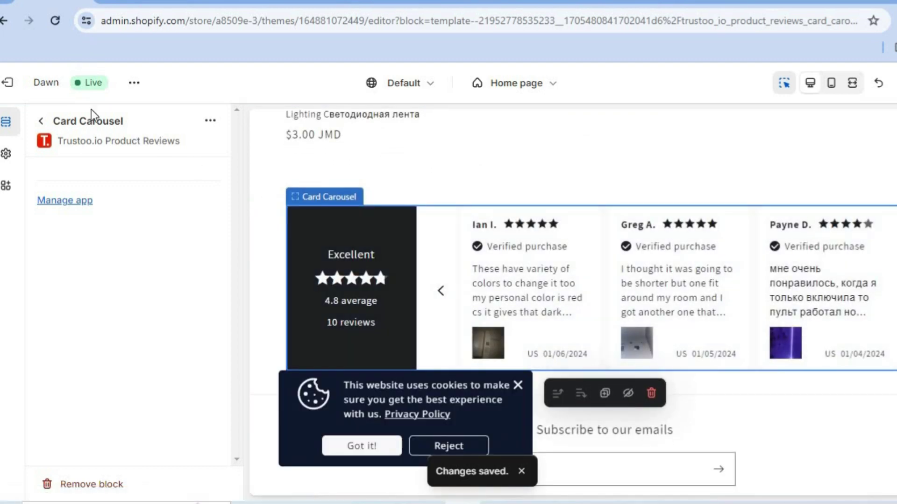
{"action": "left_click", "coordinate": [11, 84]}
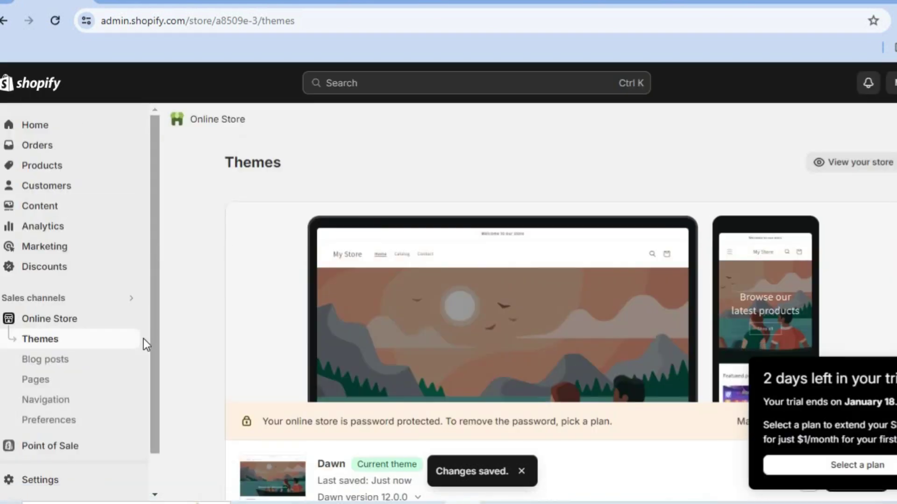
Step: View the live store and scroll to the Card Carousel showing 10 reviews at 4.8
{"action": "left_click", "coordinate": [130, 320]}
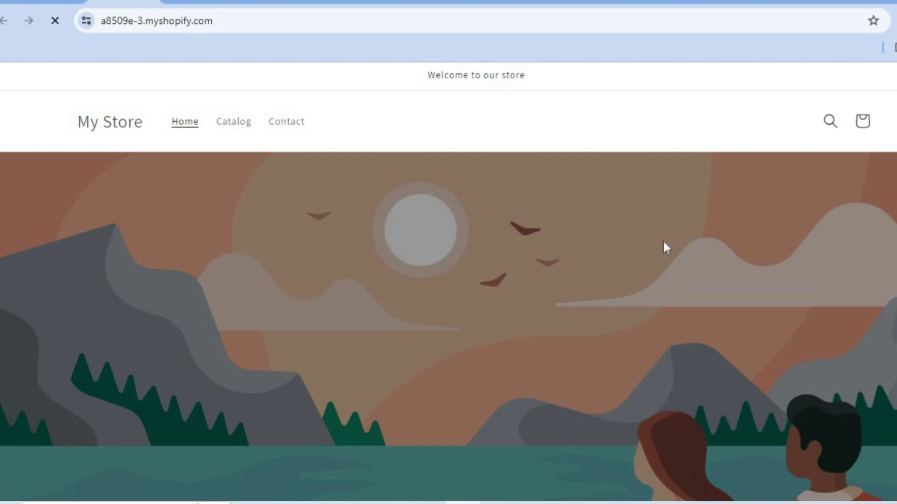
{"action": "scroll", "coordinate": [448, 271], "scroll_direction": "down", "scroll_amount": 10}
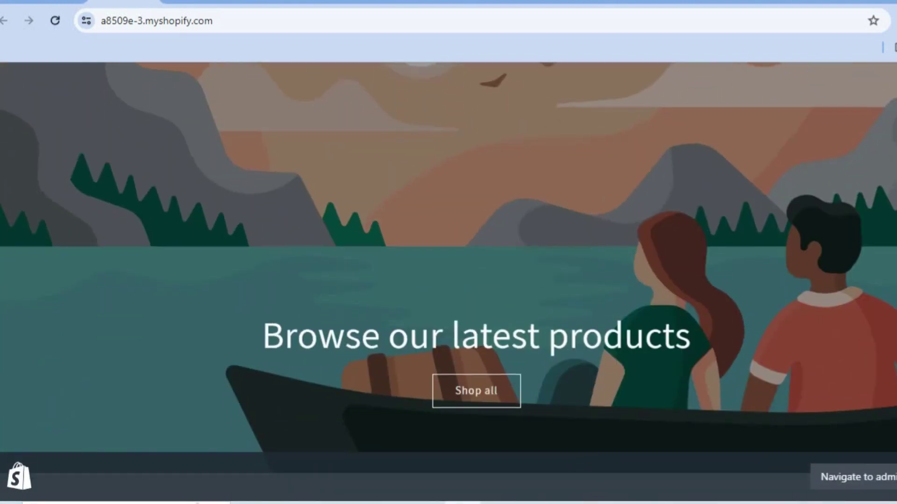
{"action": "scroll", "coordinate": [448, 271], "scroll_direction": "down", "scroll_amount": 6}
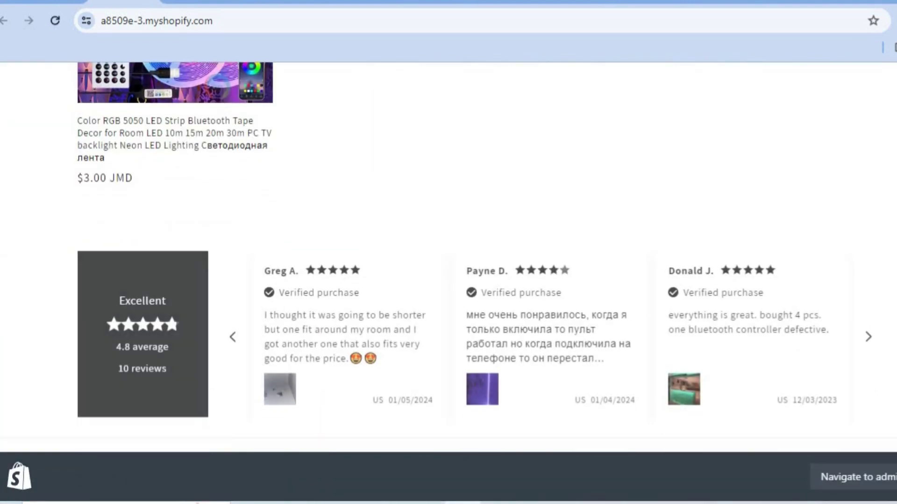
{"action": "scroll", "coordinate": [757, 335], "scroll_direction": "down", "scroll_amount": 1}
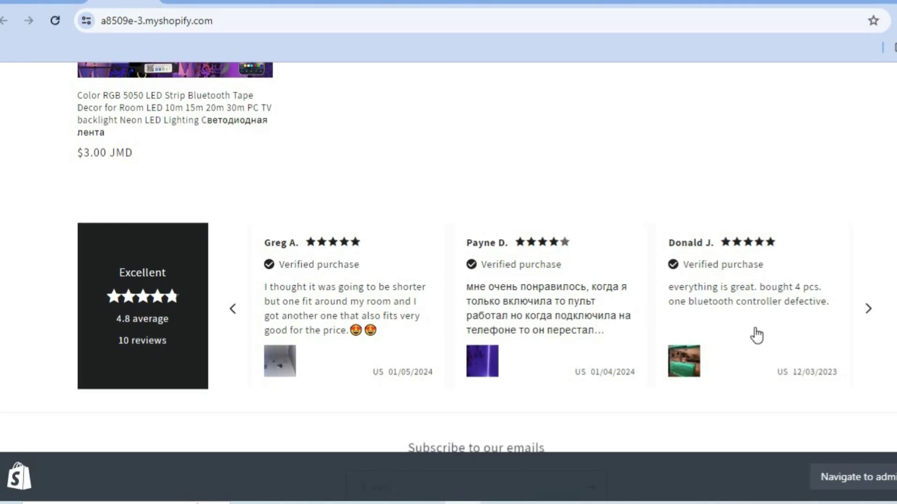